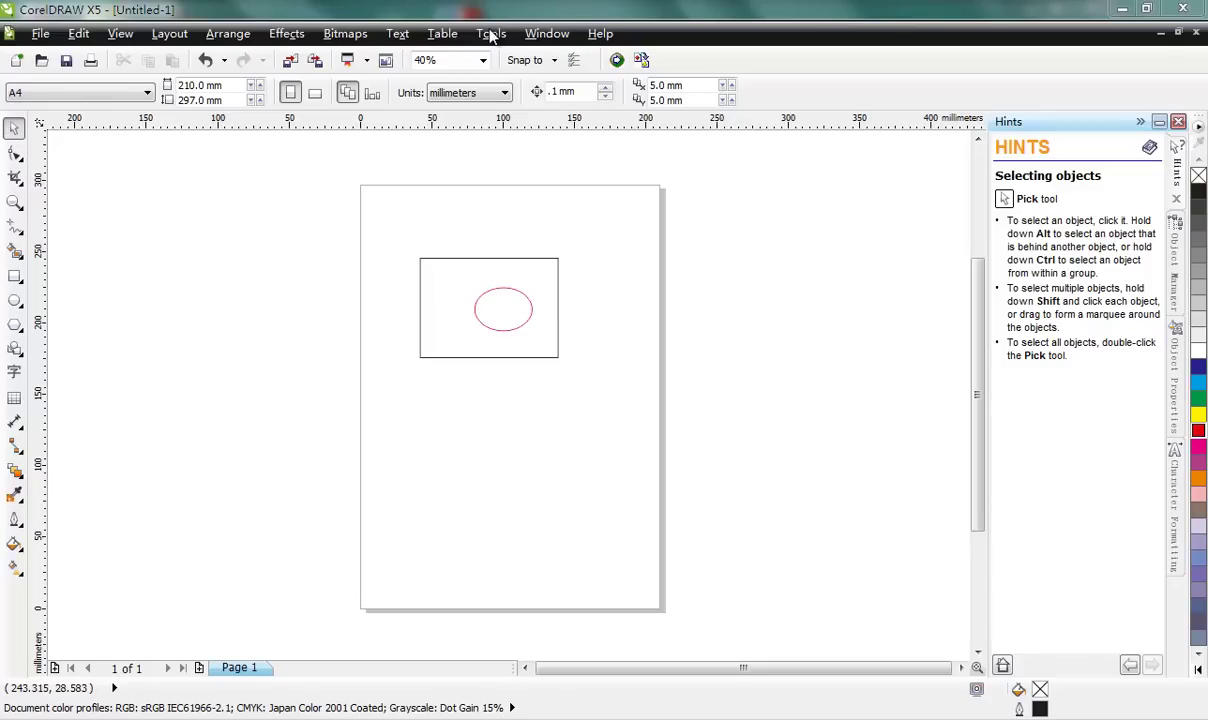
# Open the Tools menu above the rectangle-and-ellipse drawing.
pyautogui.click(491, 35)
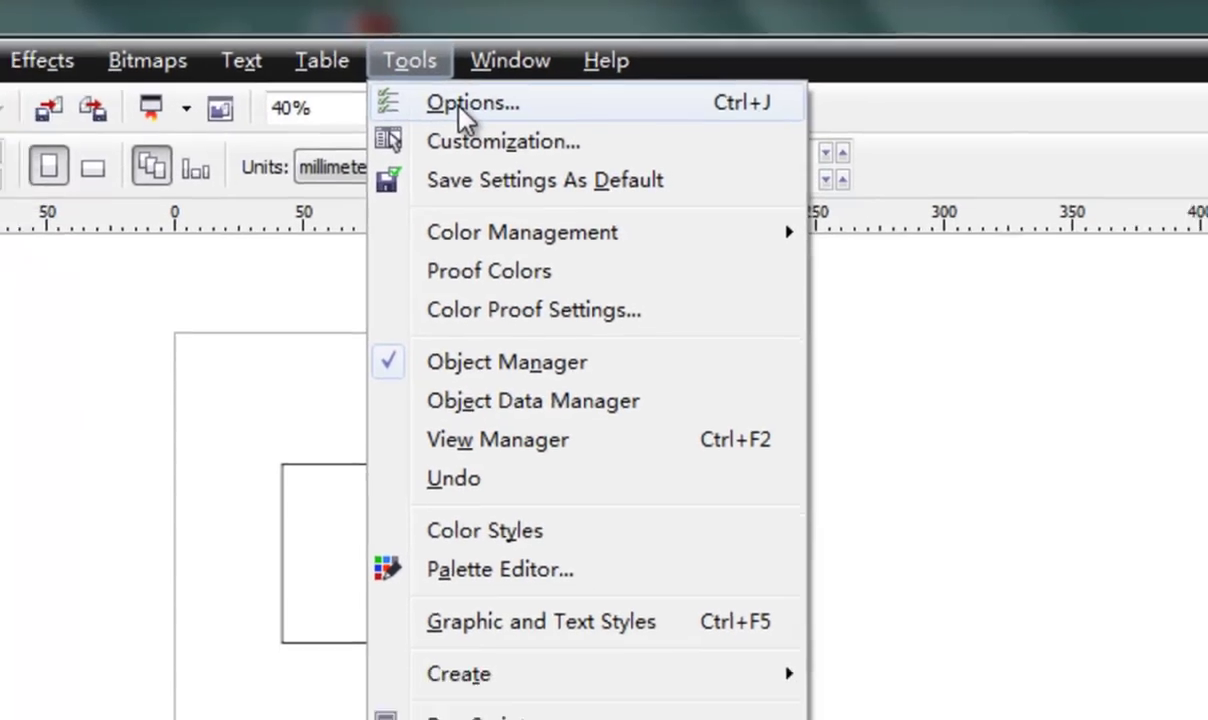
# Confirm 'Trust all installed GMS modules' is checked under Options > Workspace > VBA and accept.
pyautogui.click(459, 108)
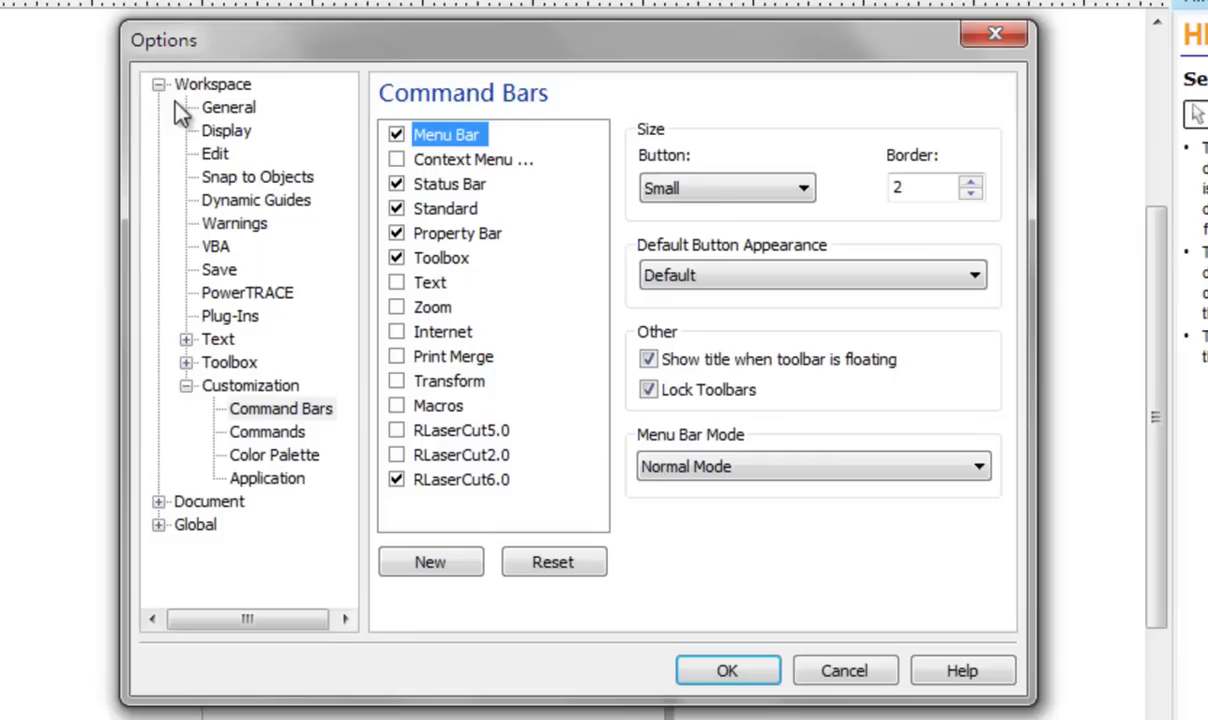
pyautogui.click(216, 247)
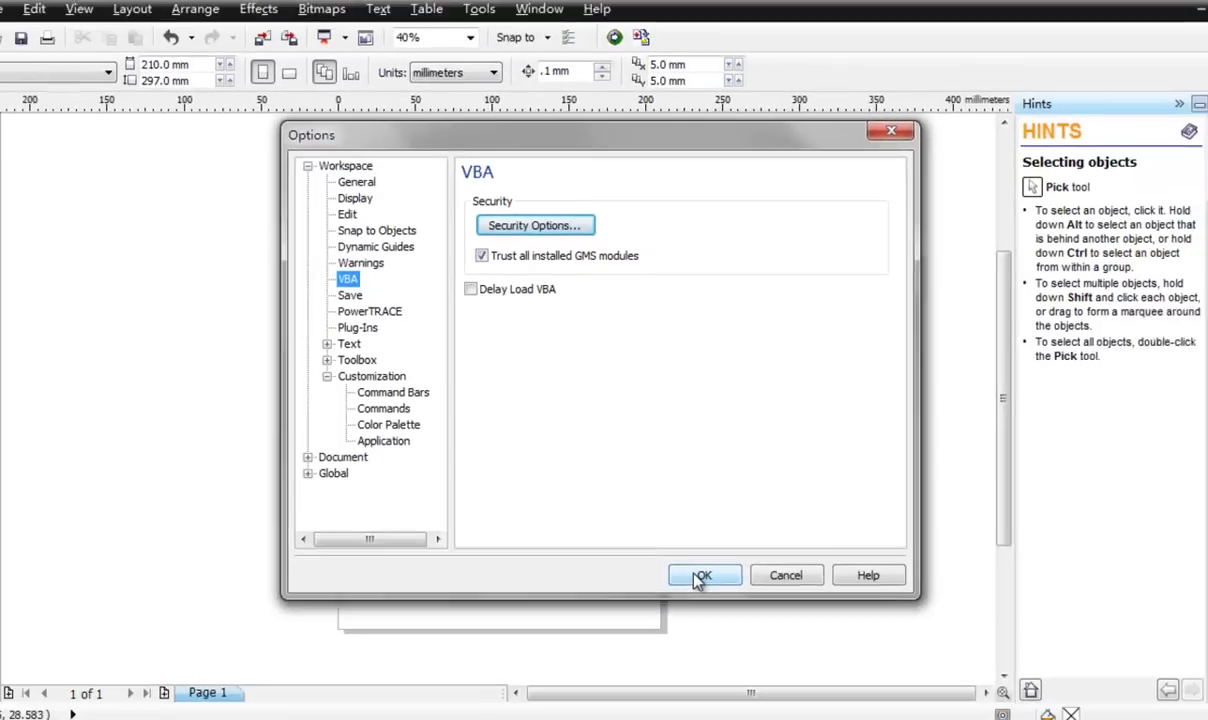
pyautogui.click(715, 668)
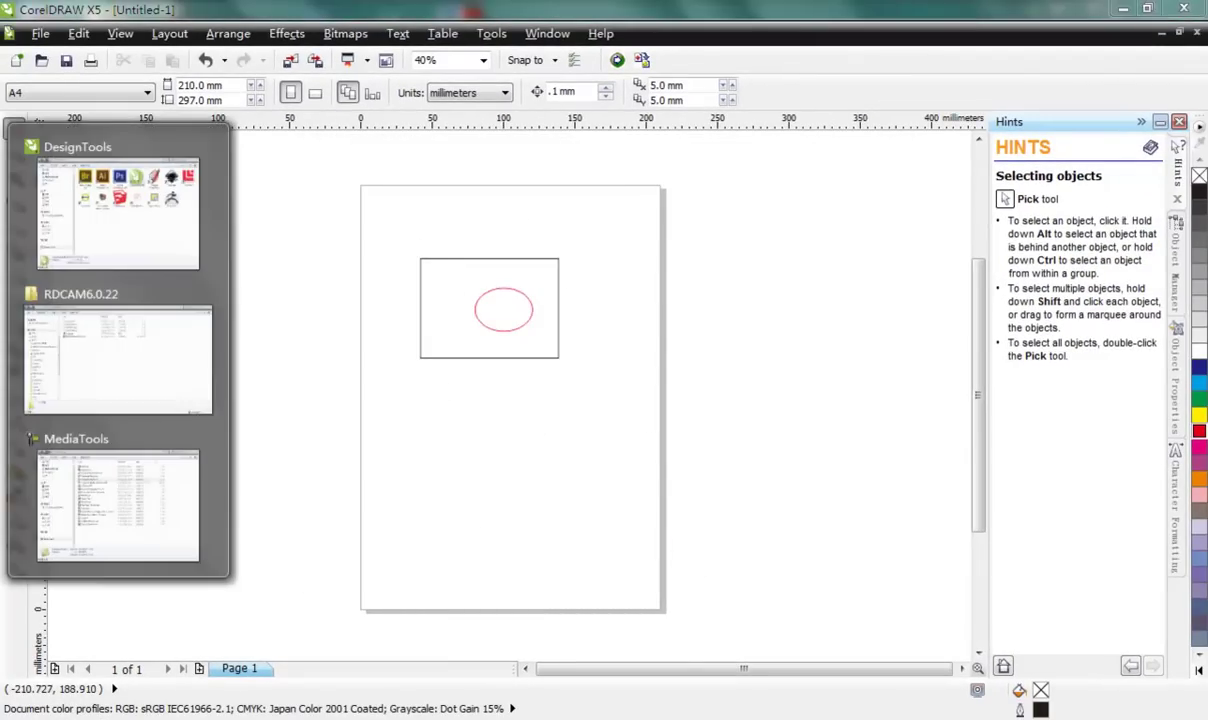
# Run RDCAMSetup6.0.22.exe from the RDCAM6.0.22 folder, allow it, and start installing.
pyautogui.click(121, 332)
pyautogui.doubleClick(298, 226)
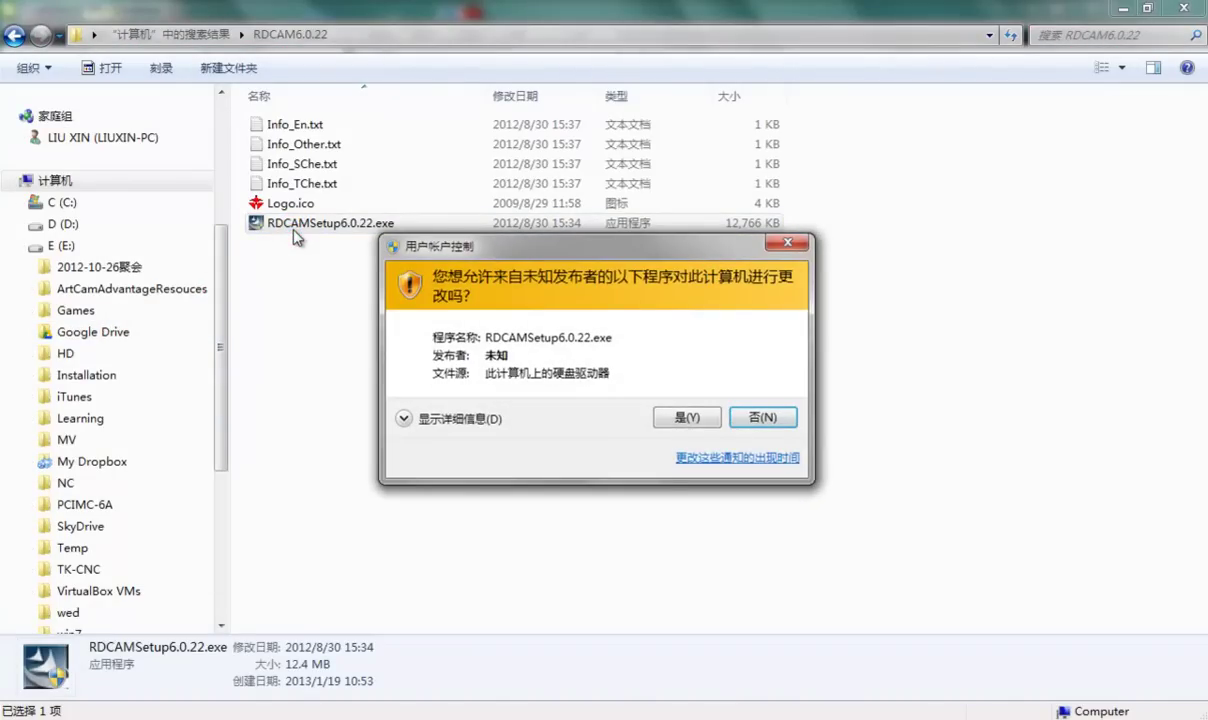
pyautogui.hotkey('alt', 'y')
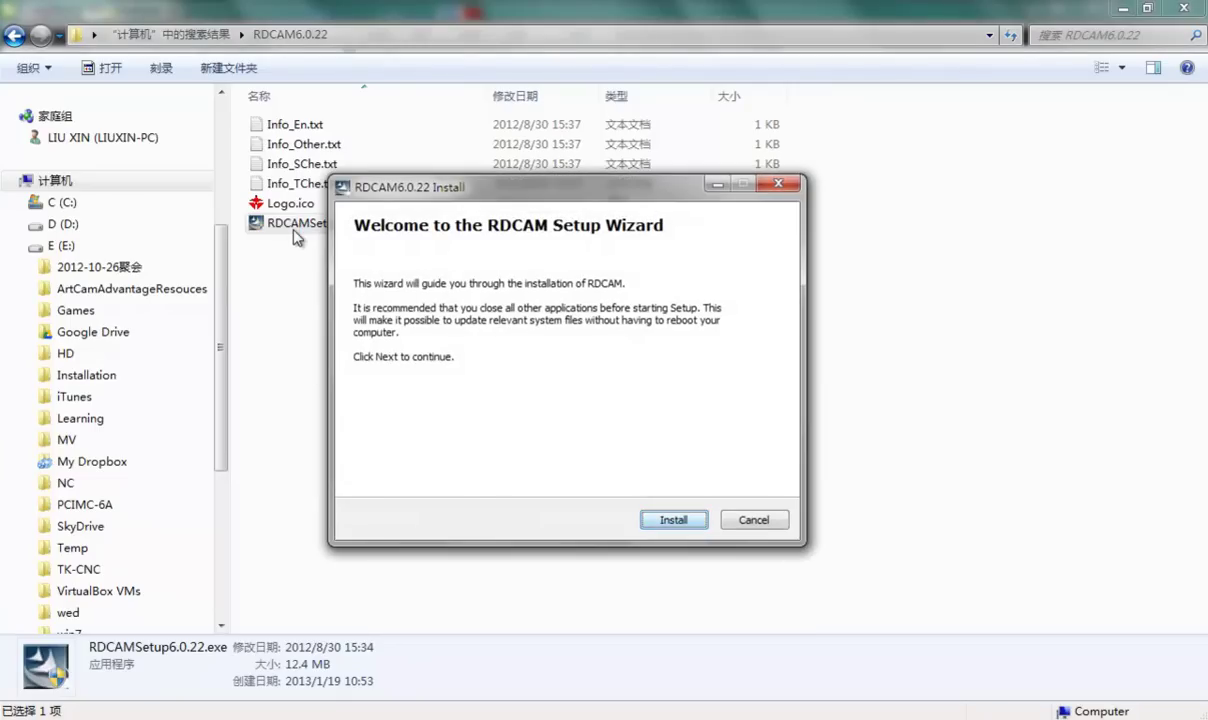
pyautogui.press('Return')
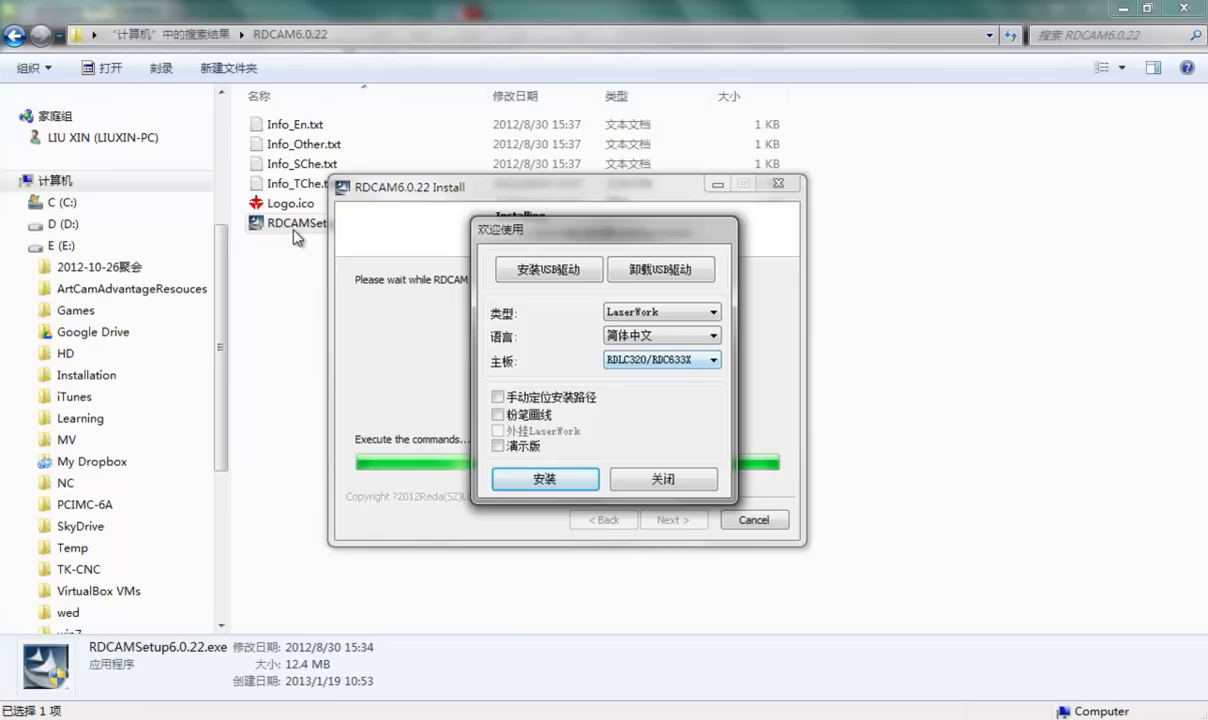
# Set the installer's Type to CorelDraw_Laser.
pyautogui.hotkey('alt', 'Down')
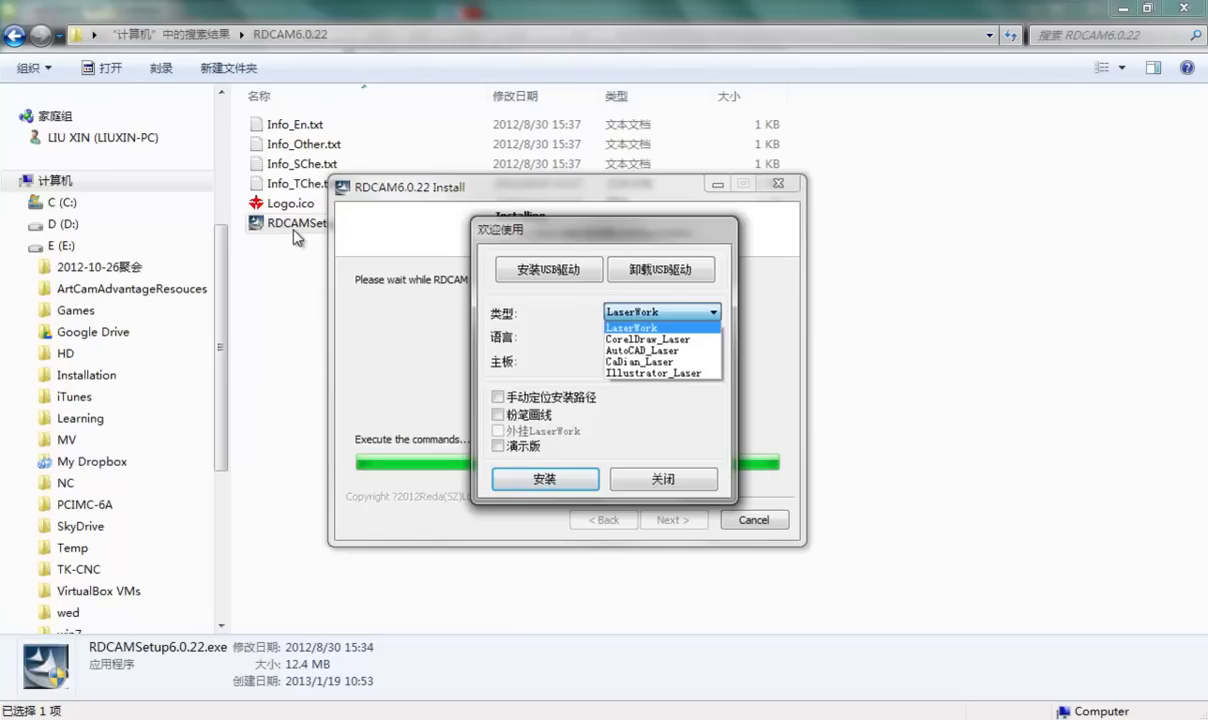
pyautogui.press('Down')
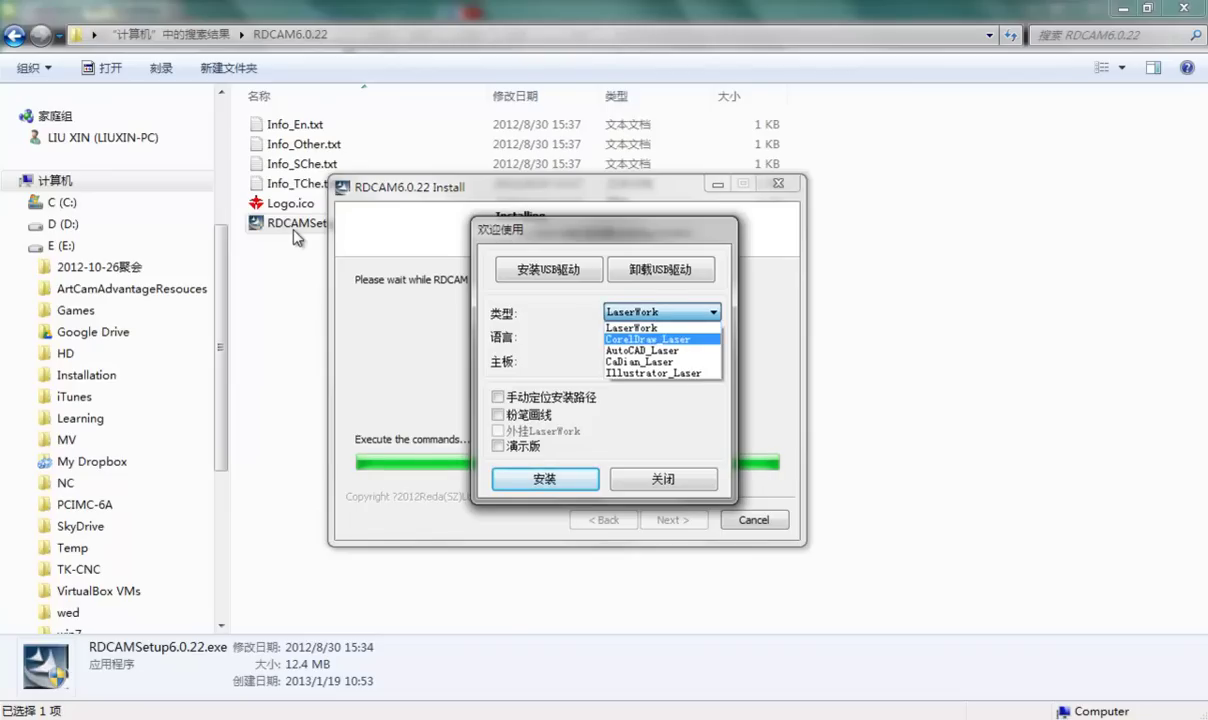
pyautogui.press('Down')
pyautogui.press('Return')
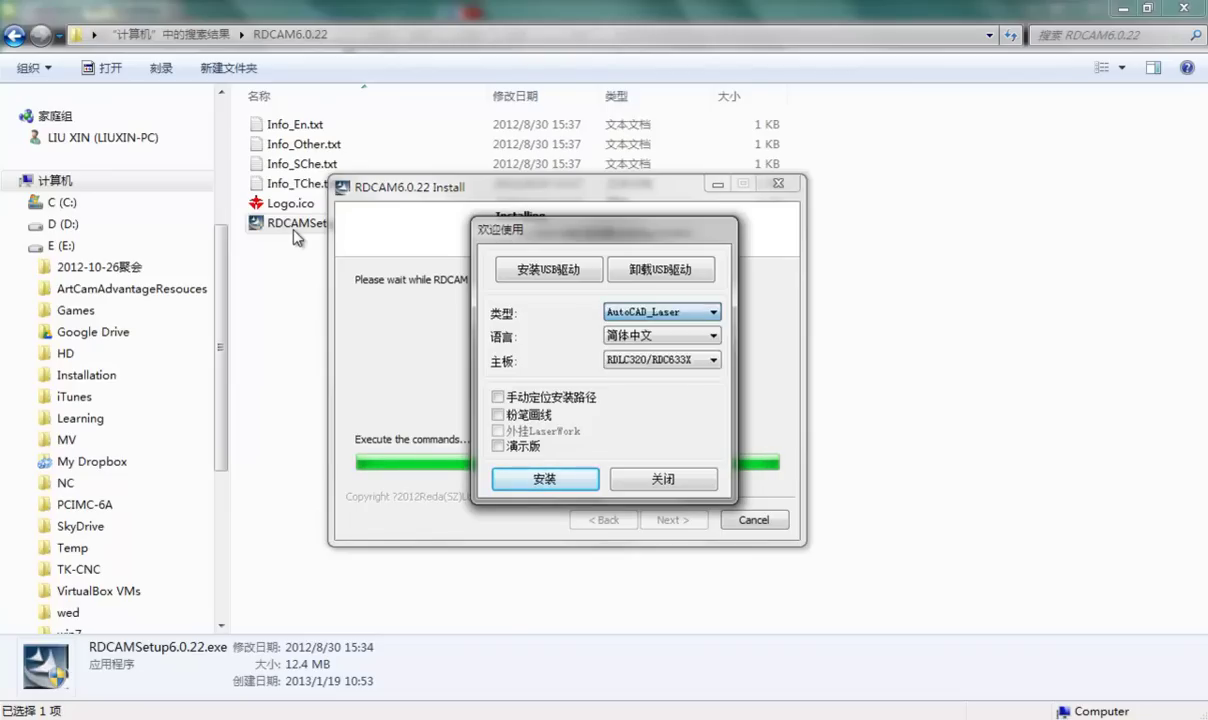
pyautogui.hotkey('alt', 'Down')
pyautogui.press('Up')
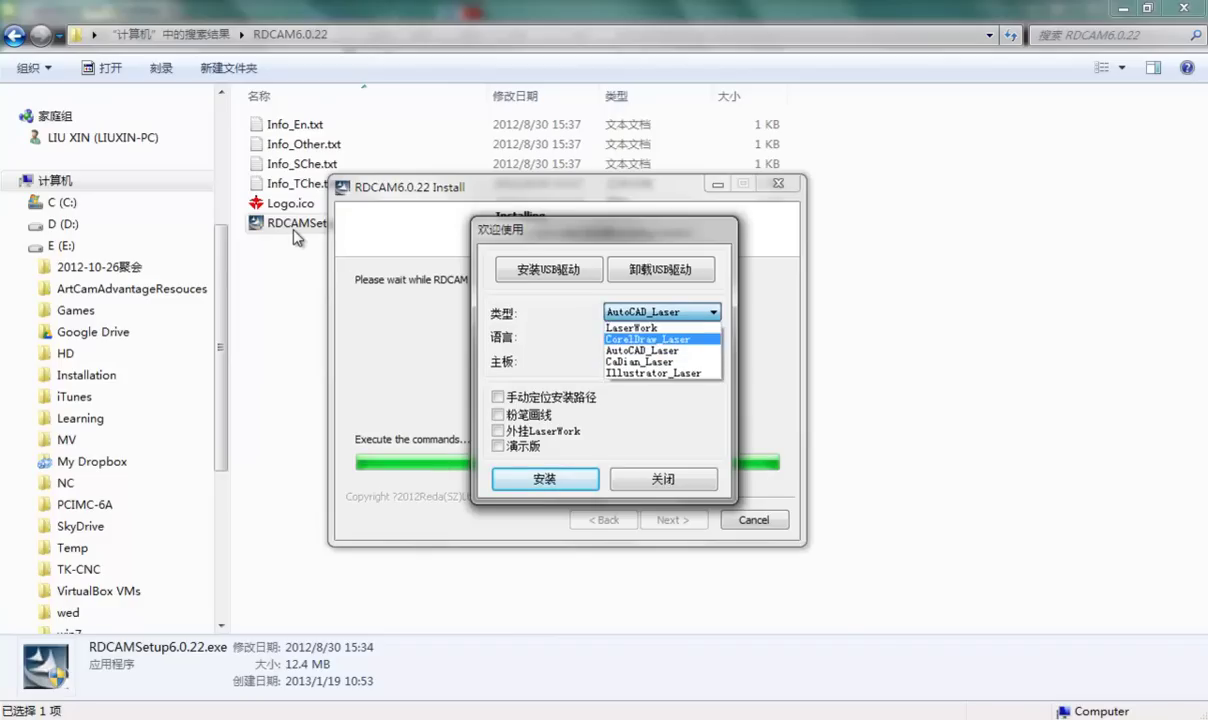
pyautogui.press('Return')
# Choose English as the language and keep the RDLC320/RDC633X mainboard.
pyautogui.hotkey('alt', 'Down')
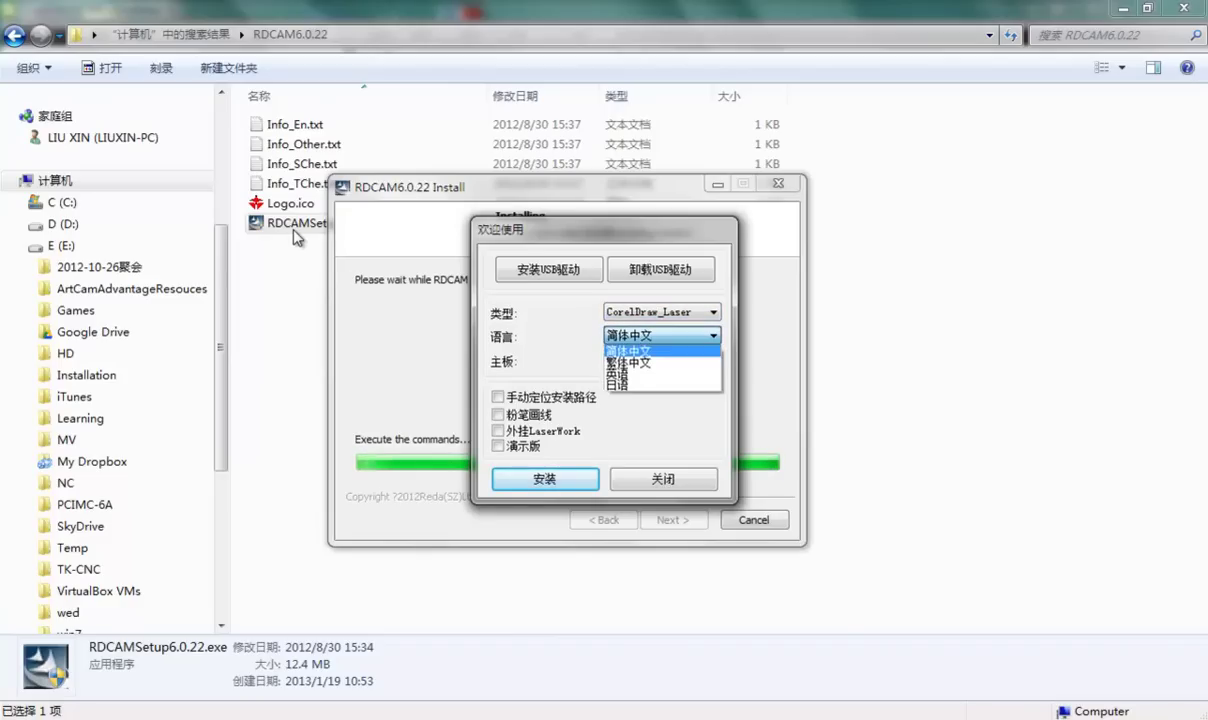
pyautogui.press('Down')
pyautogui.press('Down')
pyautogui.press('Return')
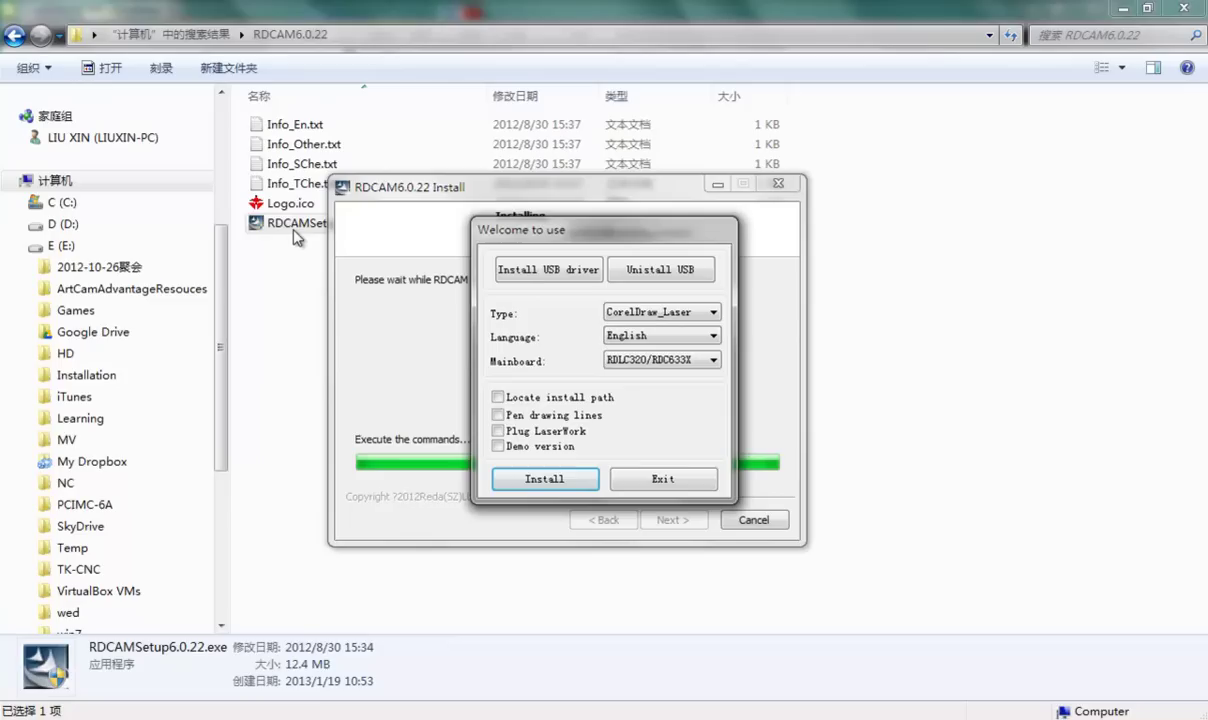
pyautogui.hotkey('shift', 'Tab')
pyautogui.press('Tab')
pyautogui.hotkey('alt', 'Down')
pyautogui.press('Down')
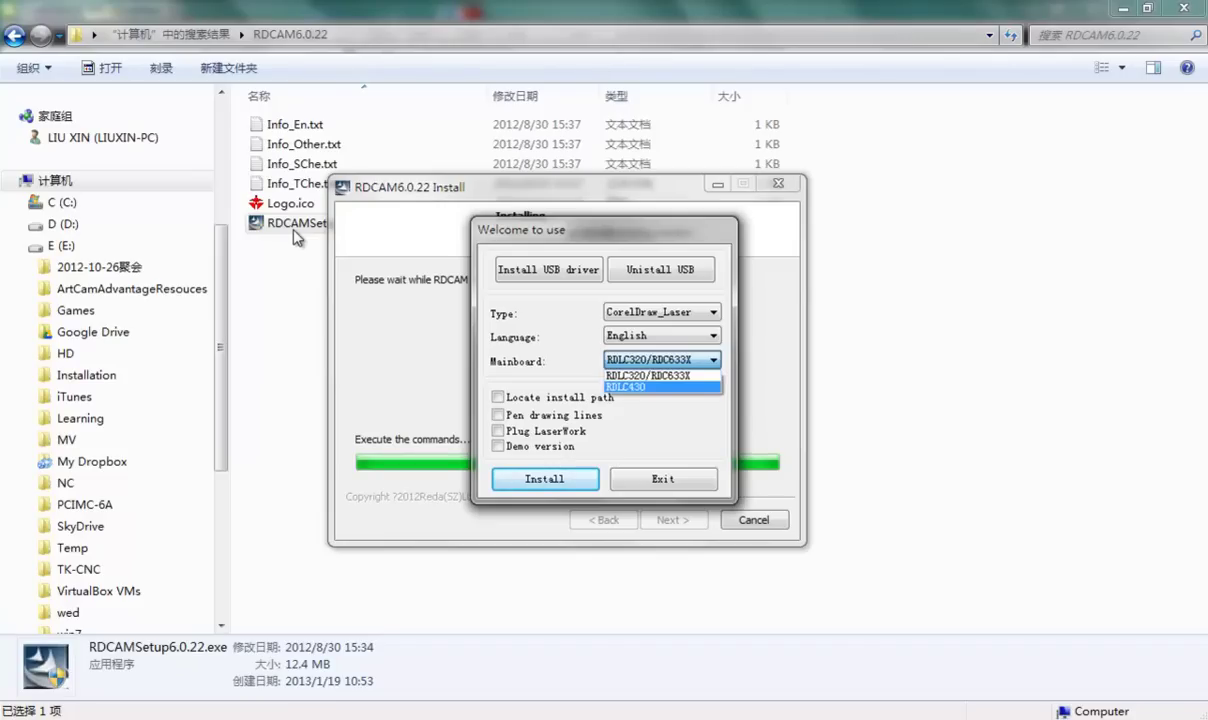
pyautogui.press('Escape')
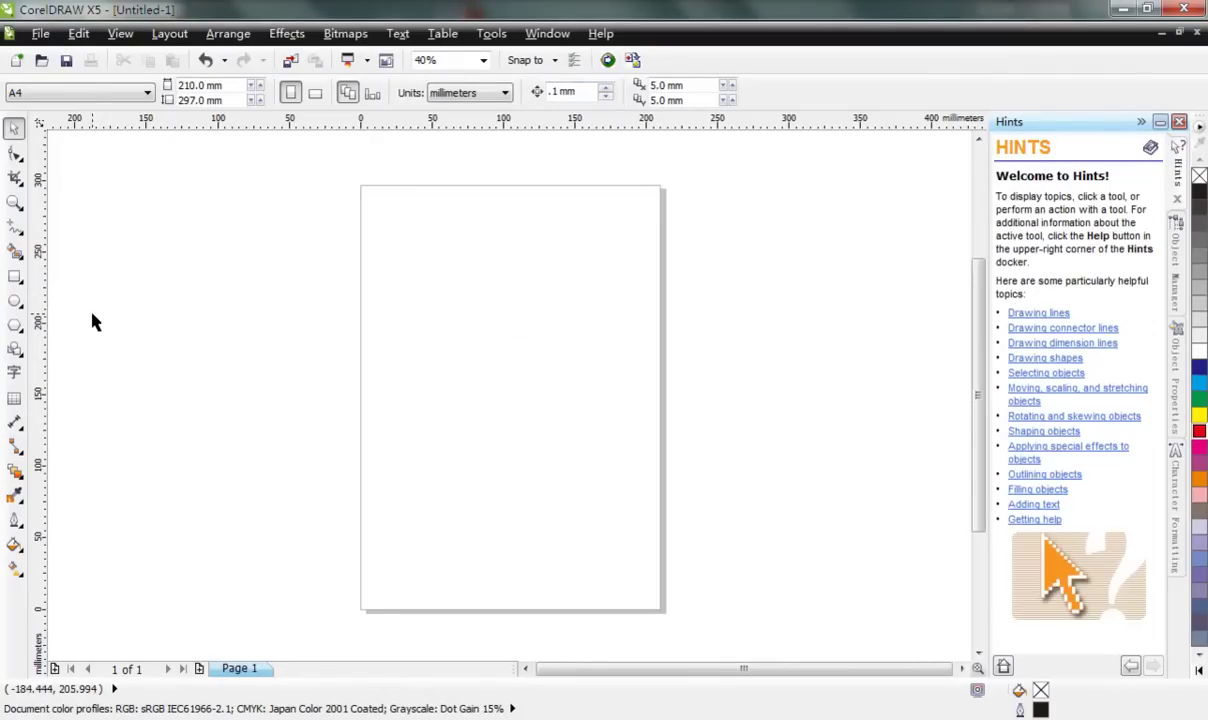
# Draw a rectangle with a circle inside it, and give the circle a red outline.
pyautogui.click(15, 276)
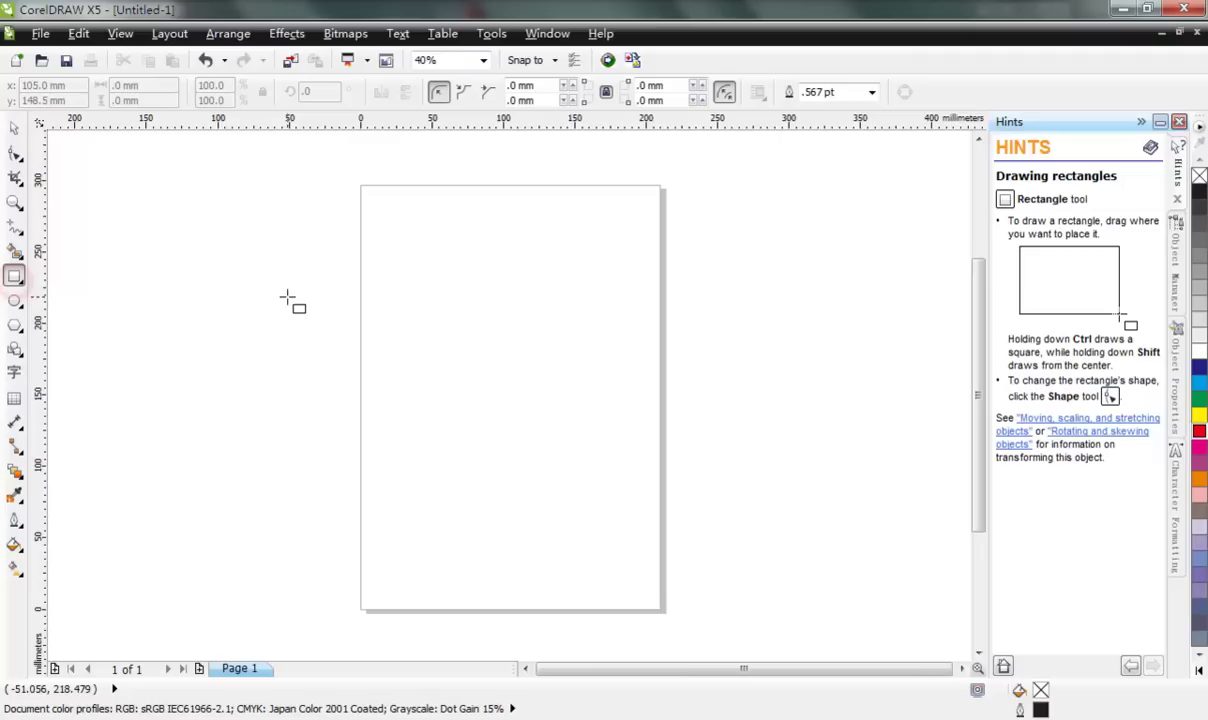
pyautogui.moveTo(437, 225); pyautogui.dragTo(601, 329)
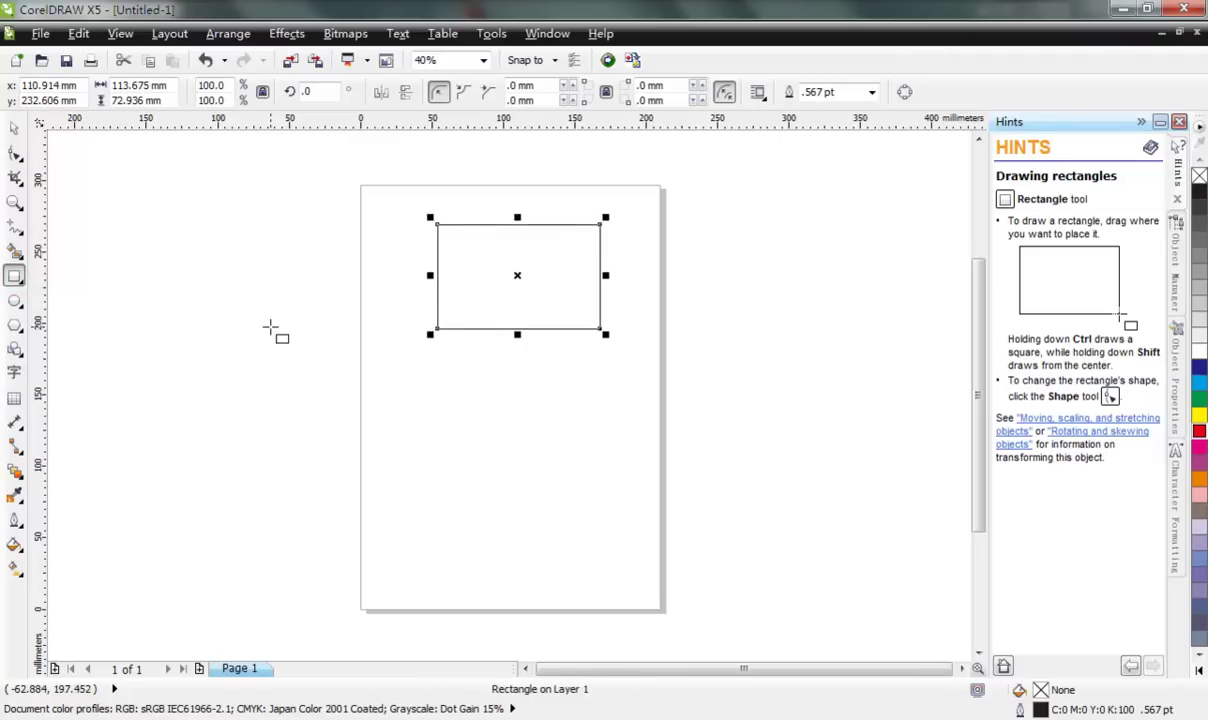
pyautogui.click(10, 303)
pyautogui.click(438, 243)
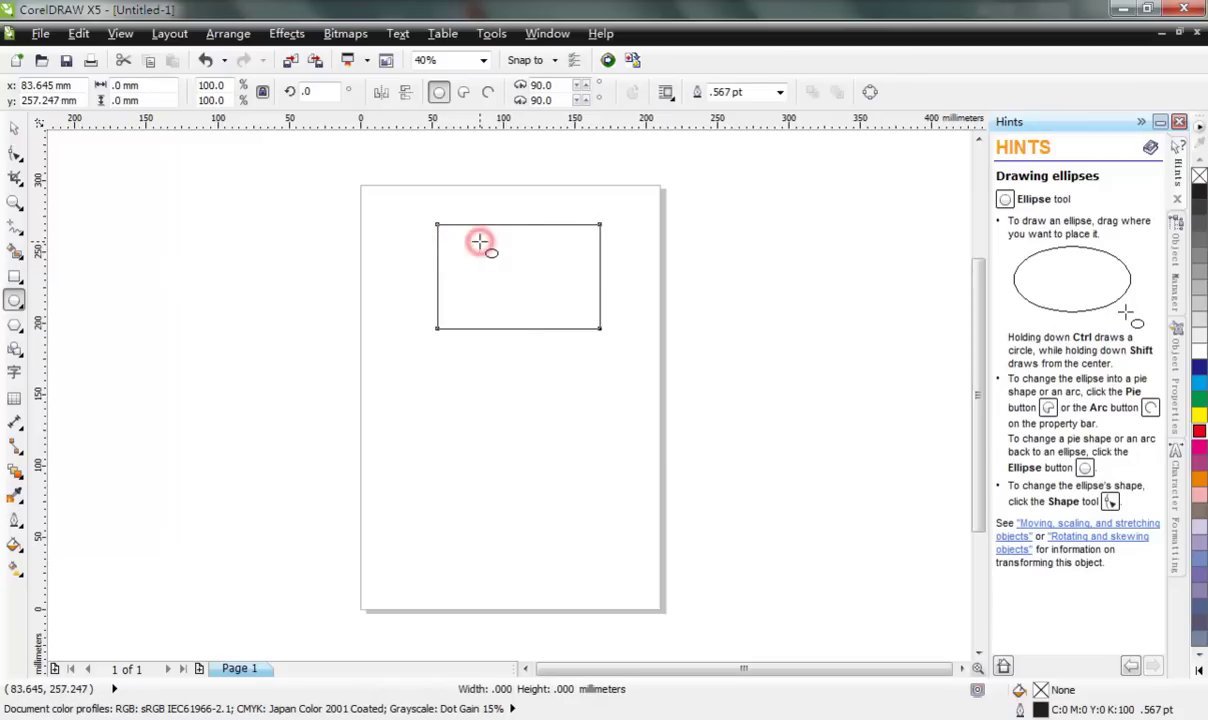
pyautogui.moveTo(463, 220)
pyautogui.mouseDown()
pyautogui.moveTo(520, 275)
pyautogui.moveTo(505, 268)
pyautogui.moveTo(518, 282)
pyautogui.moveTo(504, 280)
pyautogui.moveTo(531, 305)
pyautogui.mouseUp()
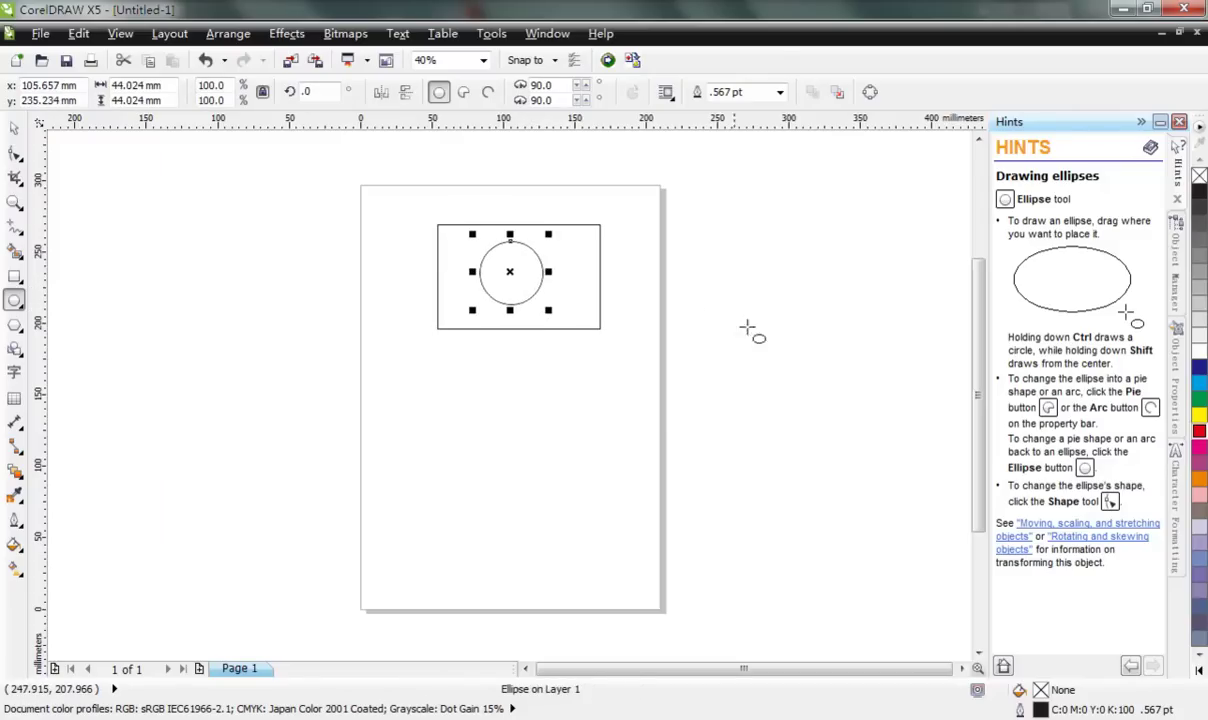
pyautogui.rightClick(1199, 431)
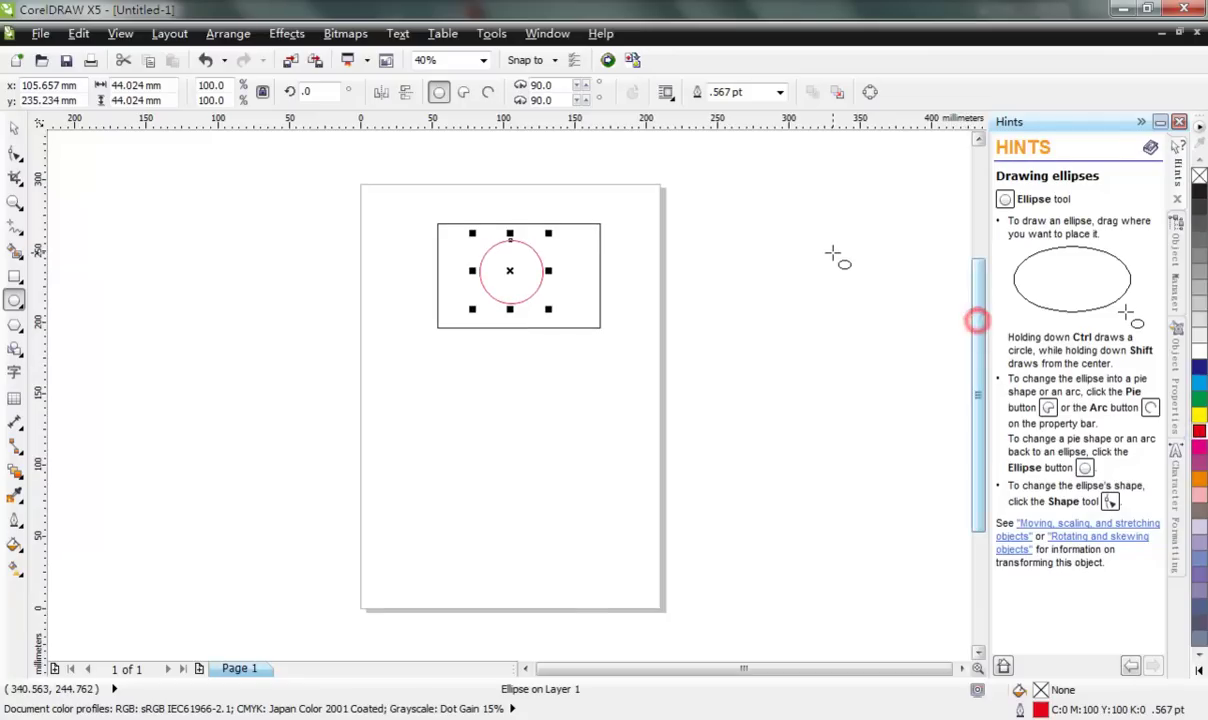
pyautogui.click(607, 60)
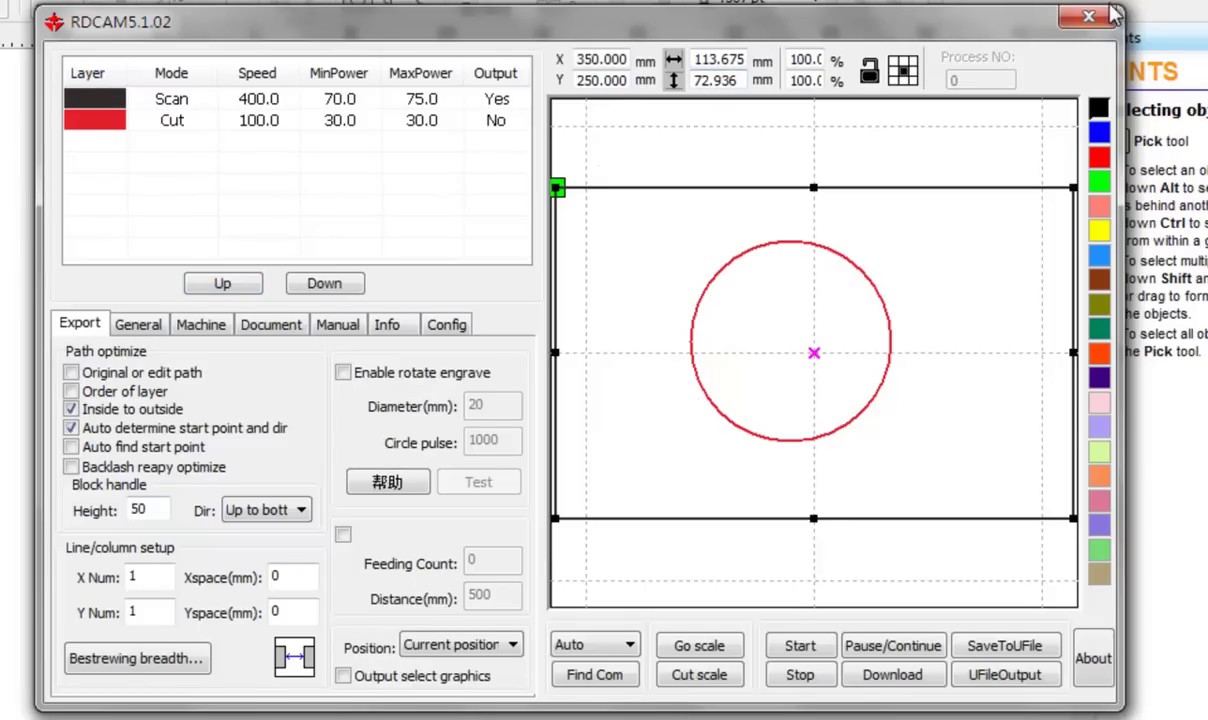
pyautogui.click(1080, 16)
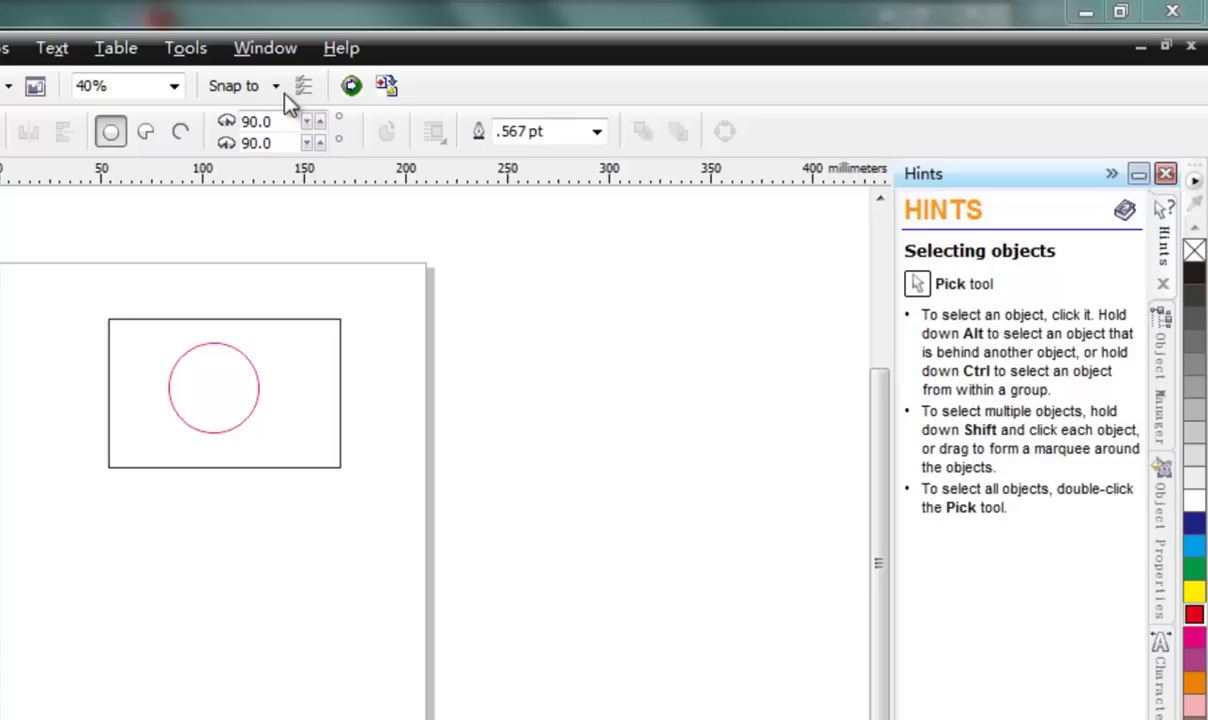
# Turn on the Macros toolbar from the toolbar list.
pyautogui.rightClick(276, 98)
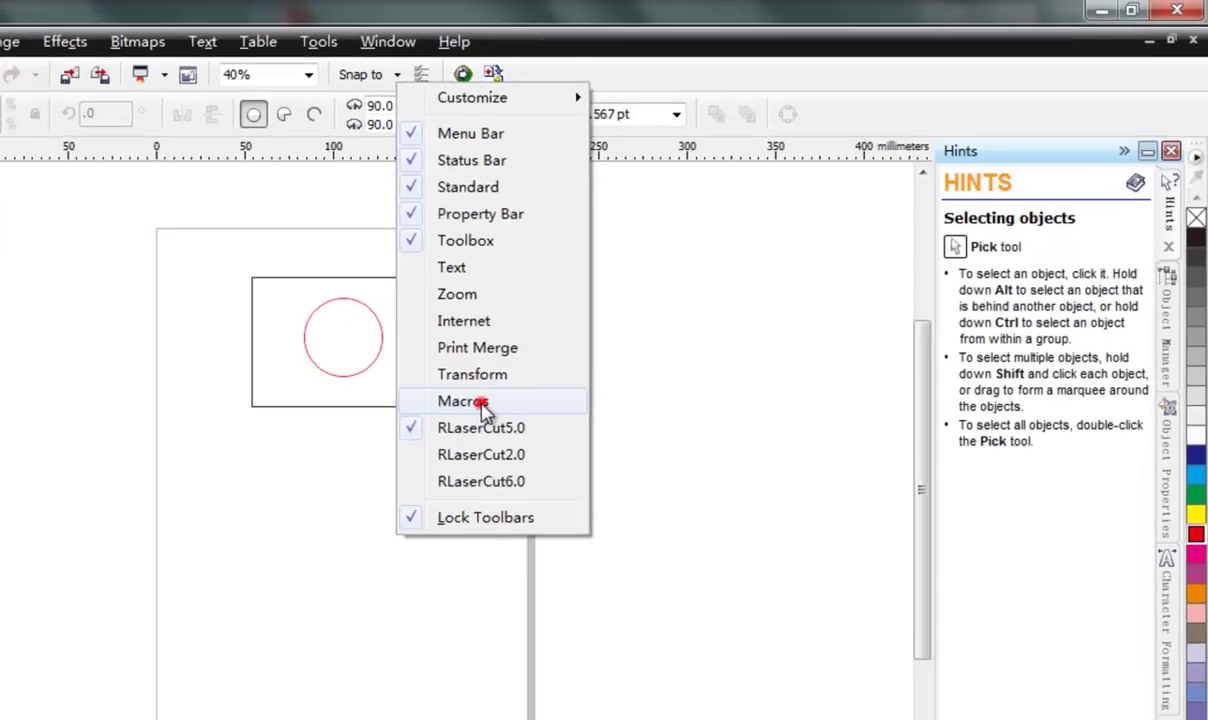
pyautogui.click(374, 466)
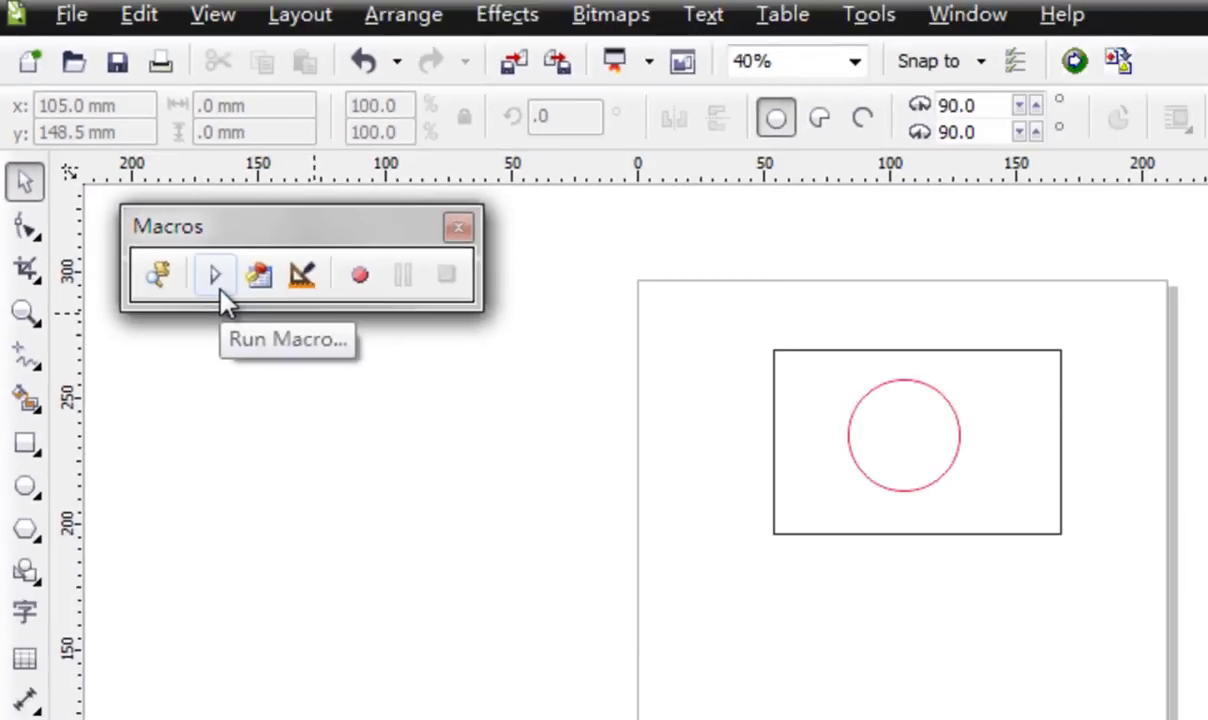
pyautogui.click(195, 246)
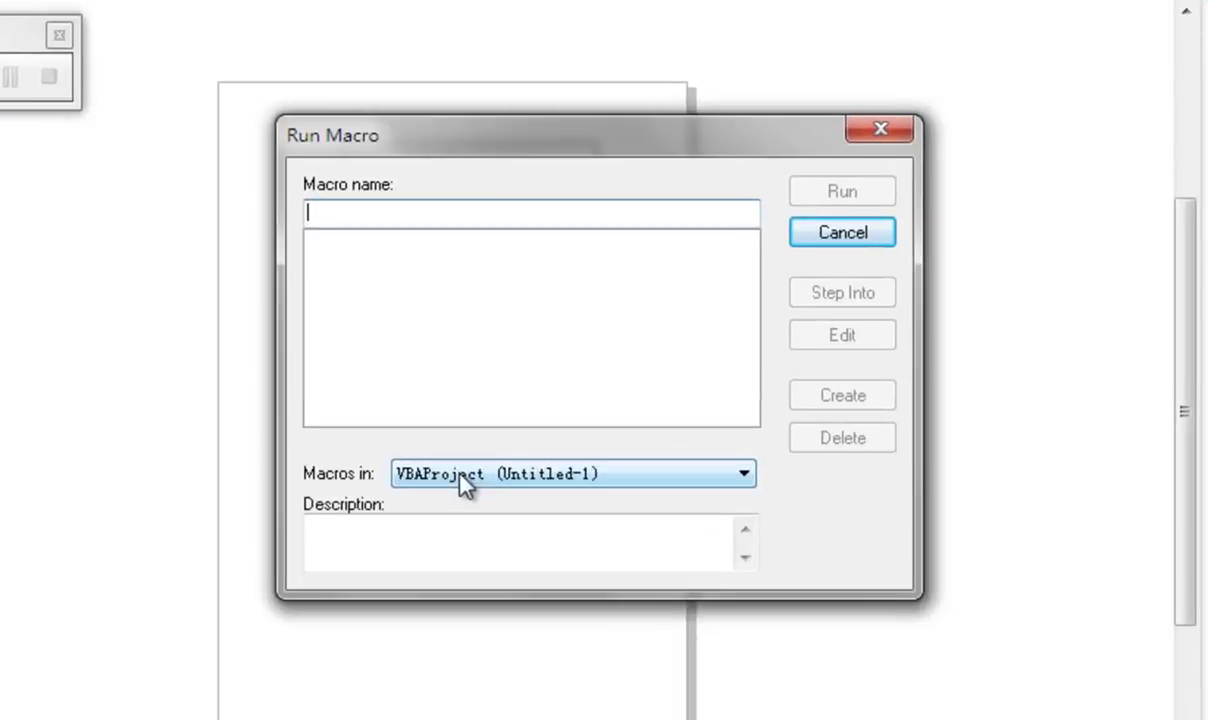
pyautogui.click(465, 476)
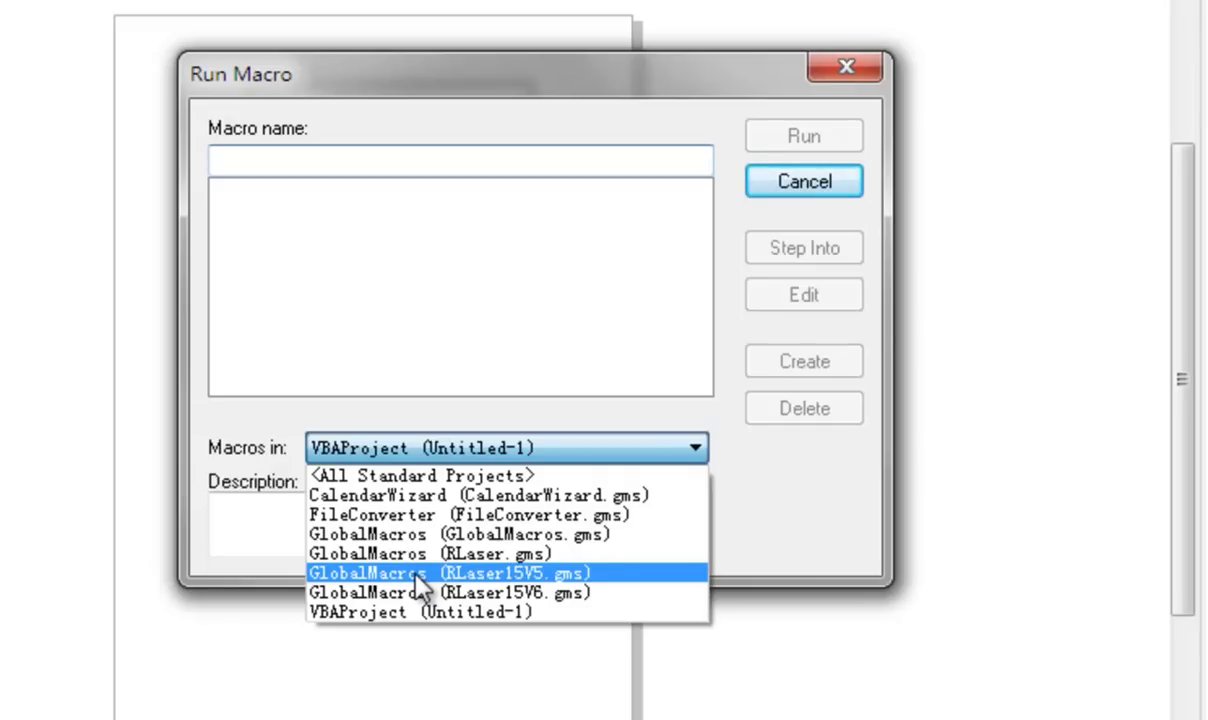
pyautogui.click(512, 576)
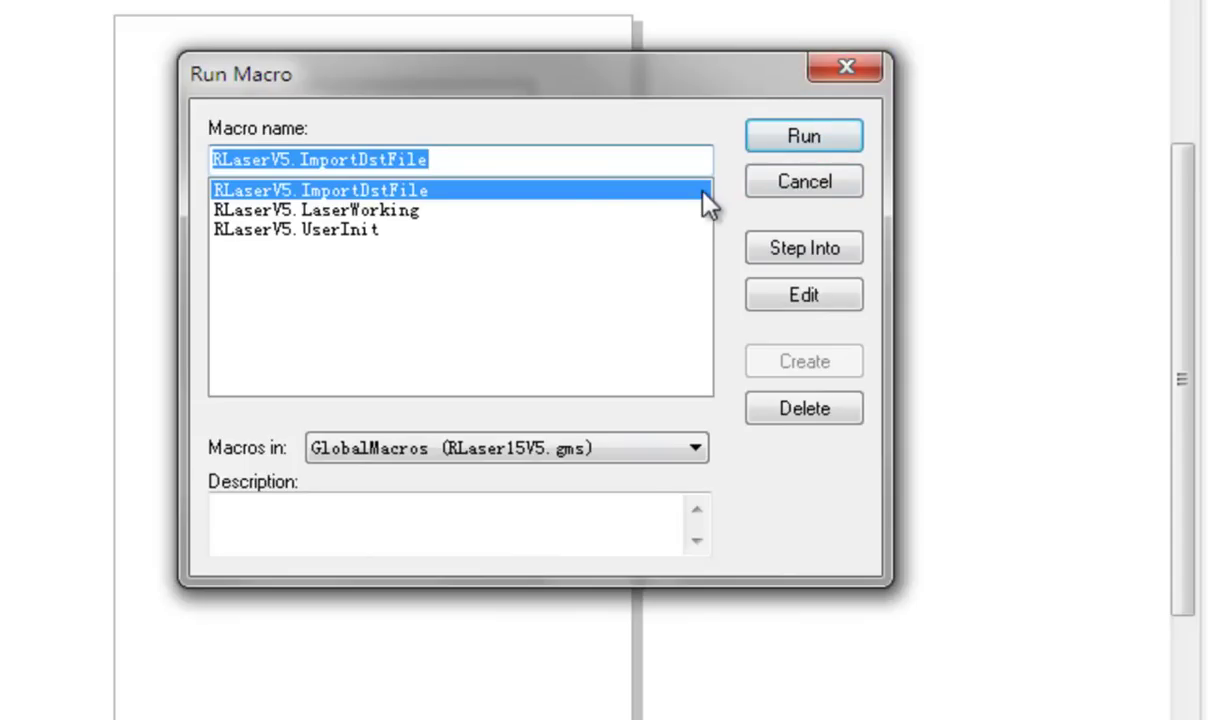
pyautogui.click(565, 208)
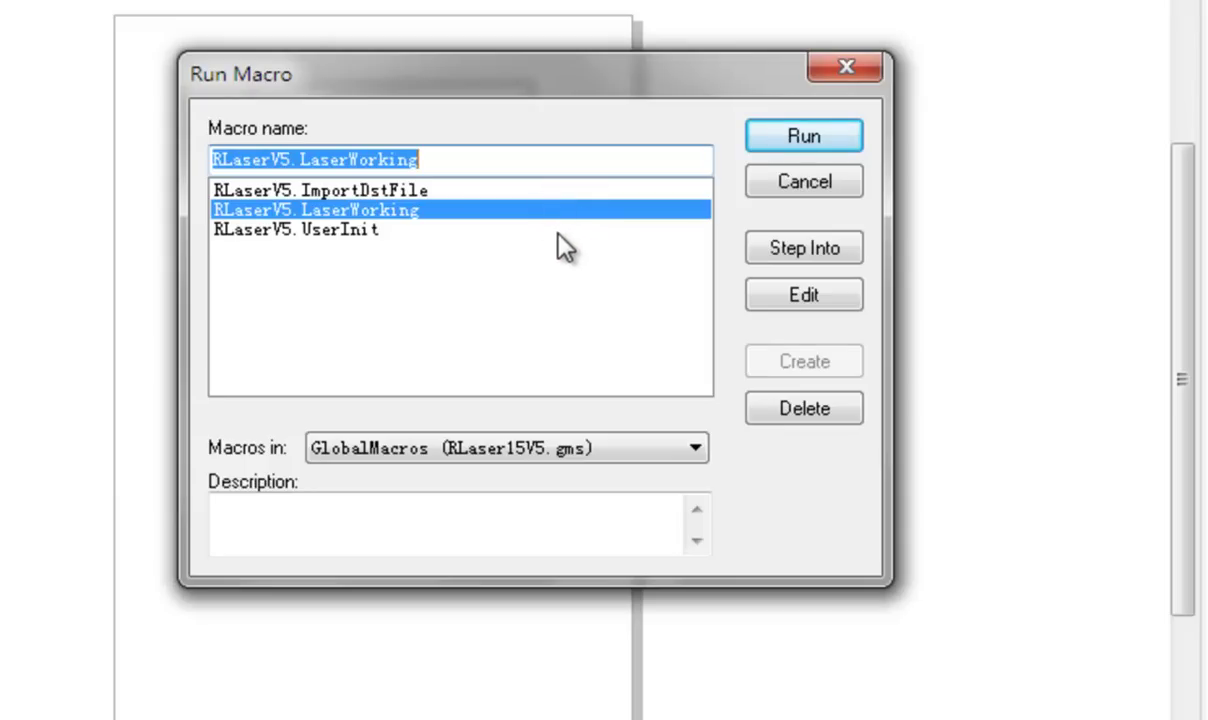
pyautogui.click(556, 230)
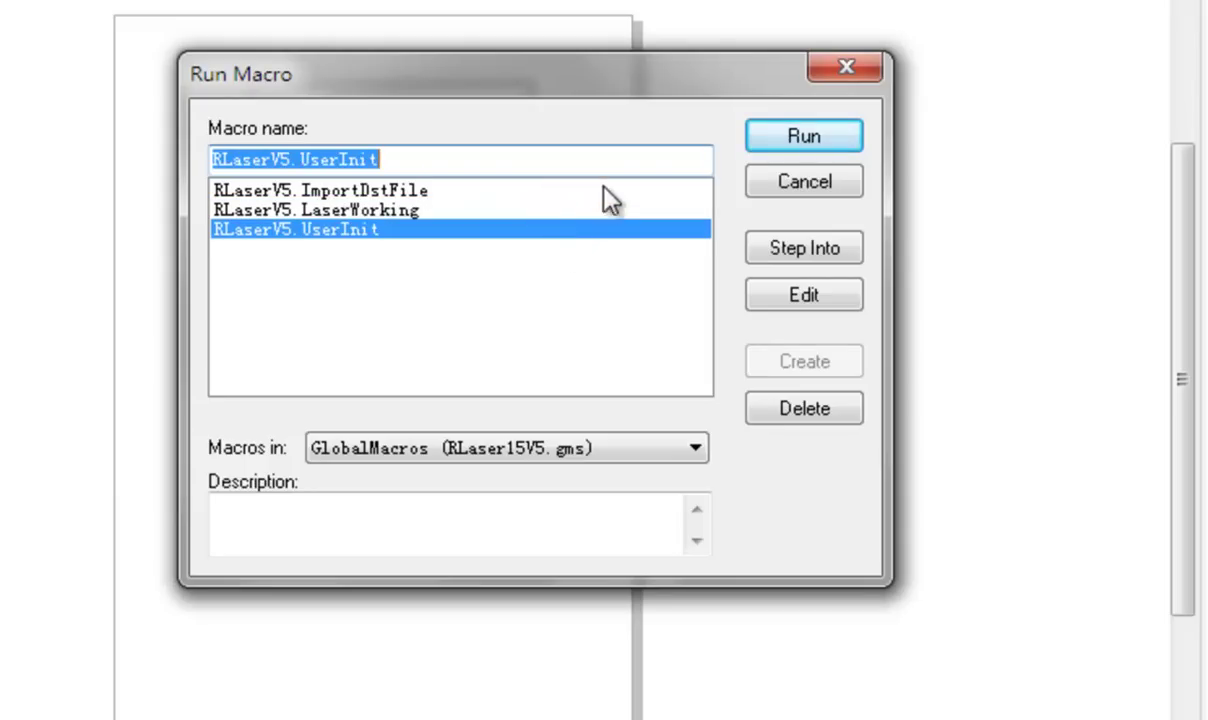
pyautogui.click(566, 209)
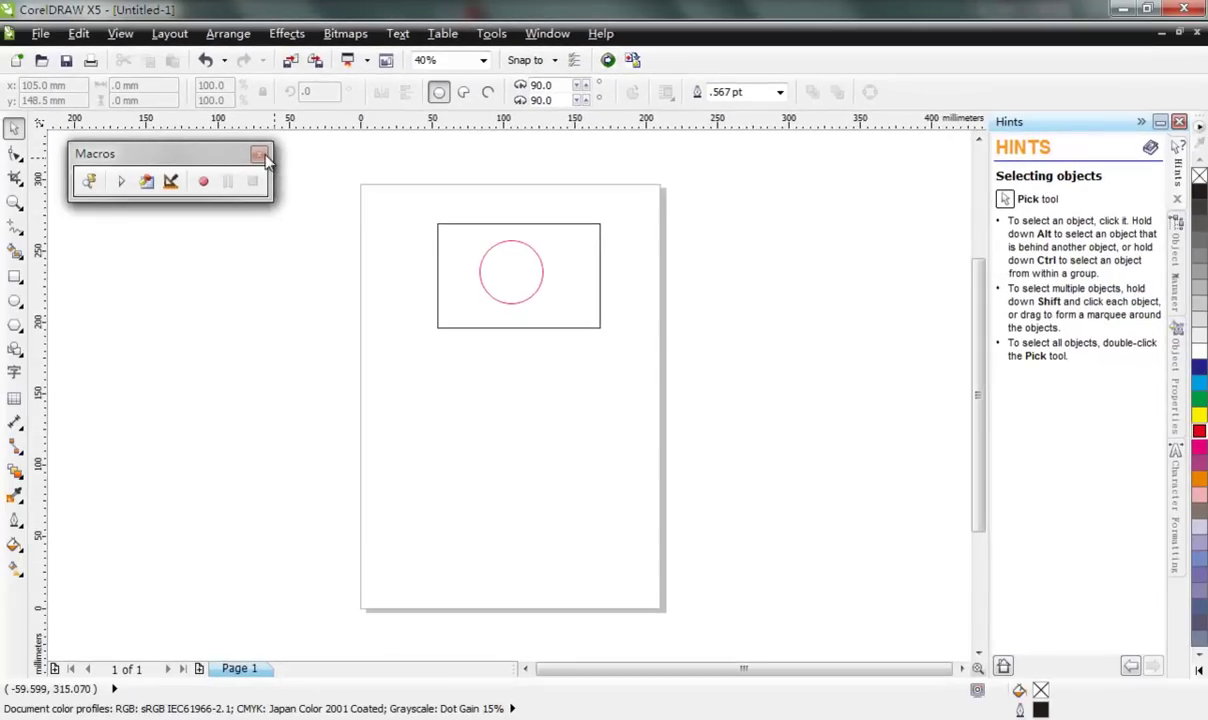
# Close the floating Macros toolbar and deselect everything on the page.
pyautogui.click(31, 231)
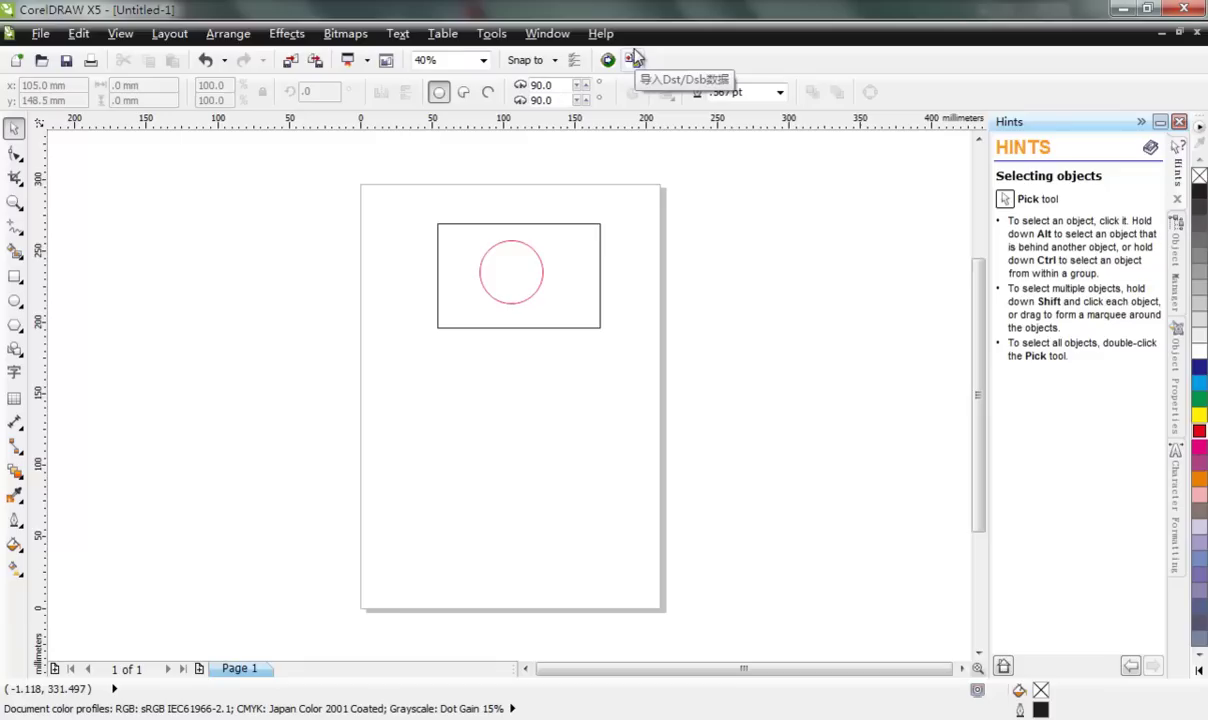
pyautogui.click(633, 228)
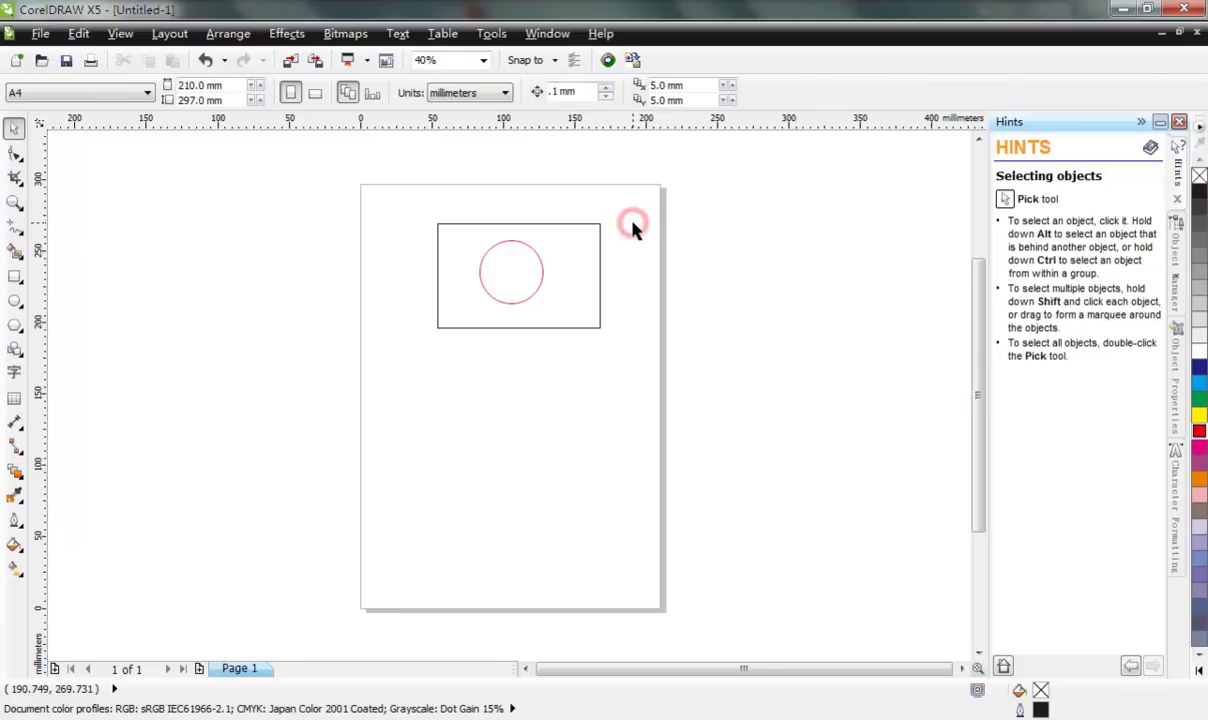